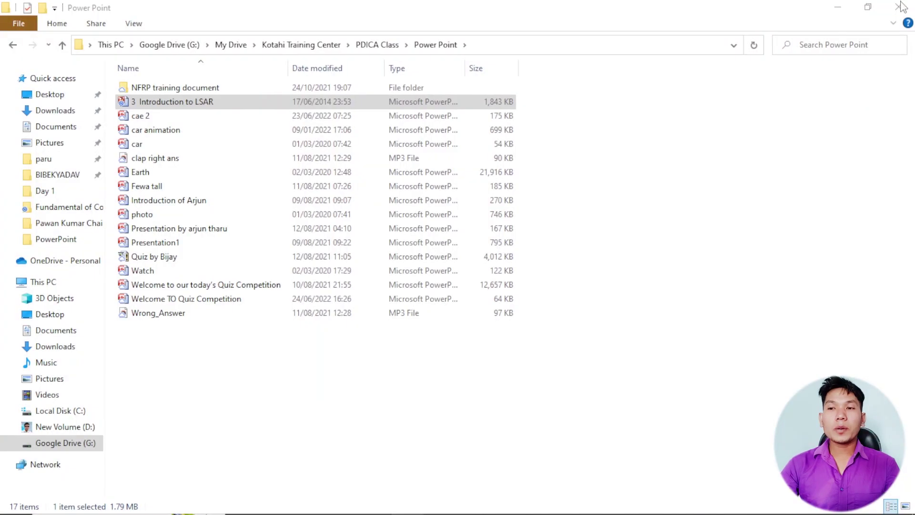
# Close the open window and refresh the desktop
pyautogui.click(899, 6)
pyautogui.rightClick(640, 114)
pyautogui.click(666, 148)
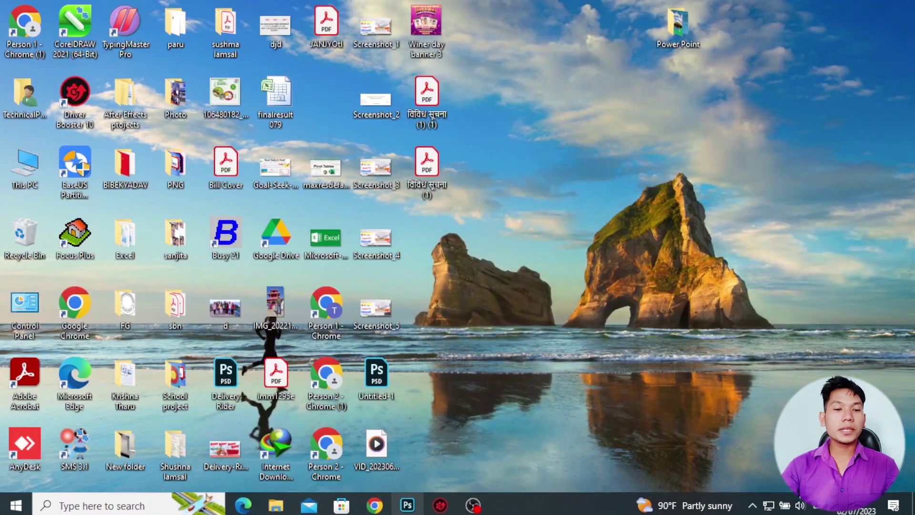
# Search 'power' in the Start menu, launch PowerPoint 2007, then close it again
pyautogui.click(12, 508)
pyautogui.write('pwer')
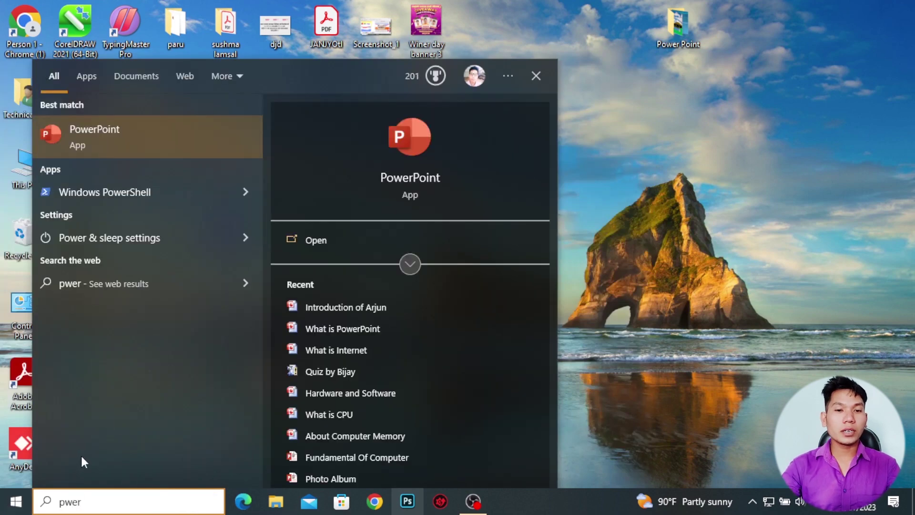
pyautogui.press('BackSpace')
pyautogui.press('BackSpace')
pyautogui.press('BackSpace')
pyautogui.write('ower')
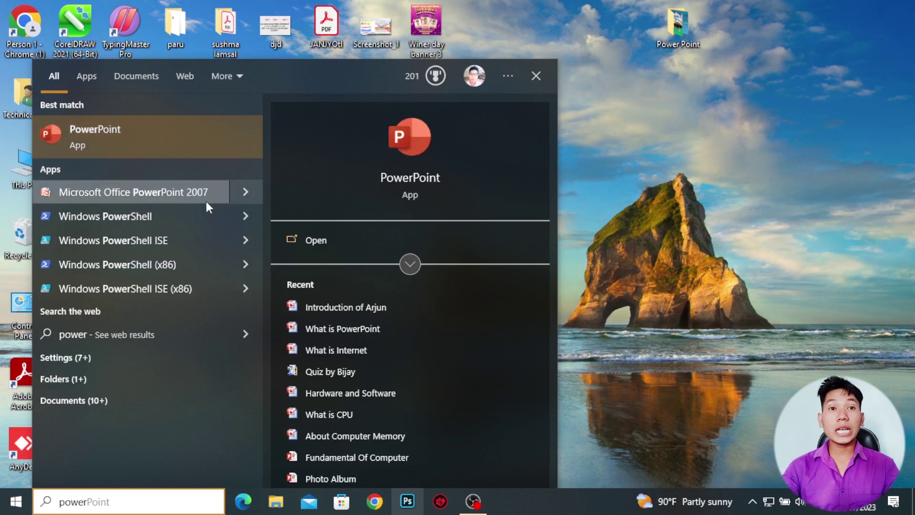
pyautogui.click(162, 196)
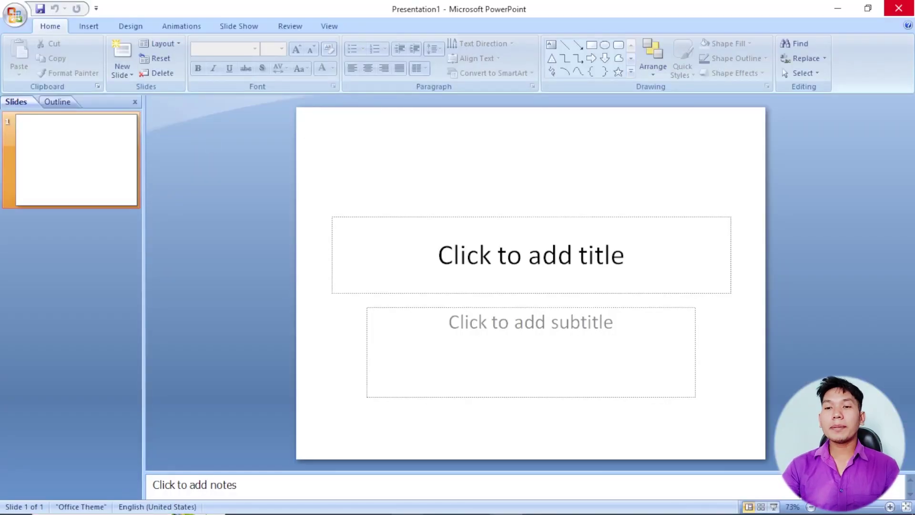
pyautogui.click(898, 9)
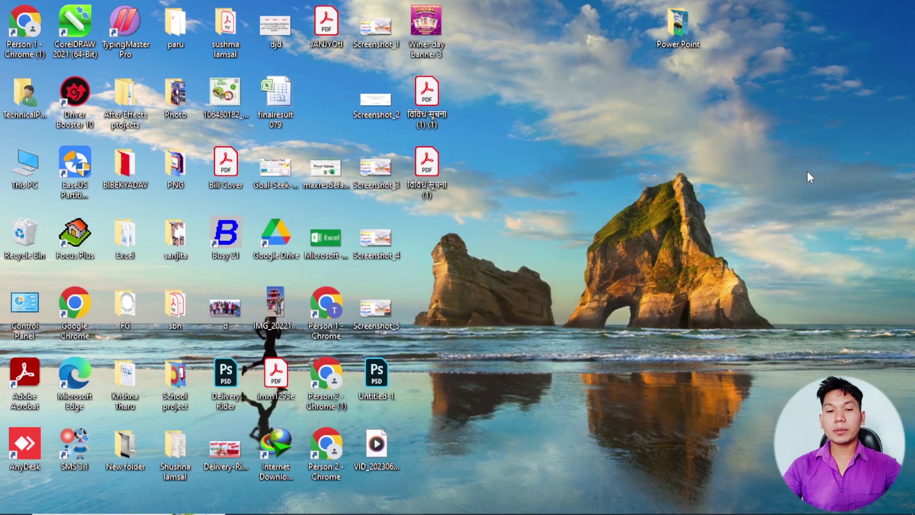
# Start PowerPoint by running 'powerpnt' from the Run box
pyautogui.press('super+r')
pyautogui.write('po')
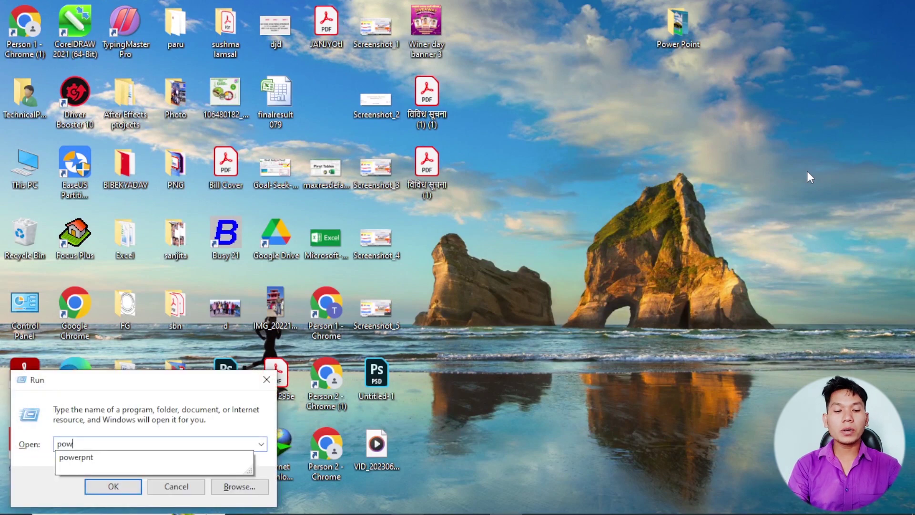
pyautogui.write('werpnt')
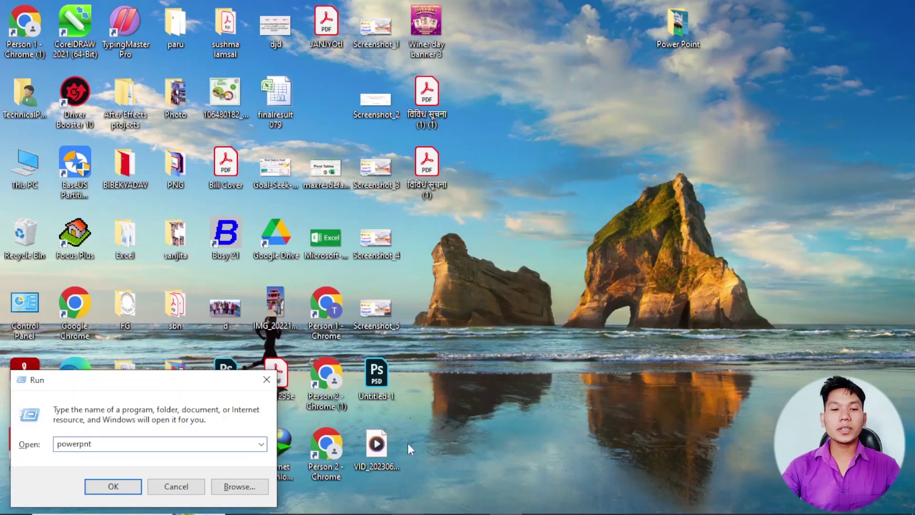
pyautogui.click(123, 489)
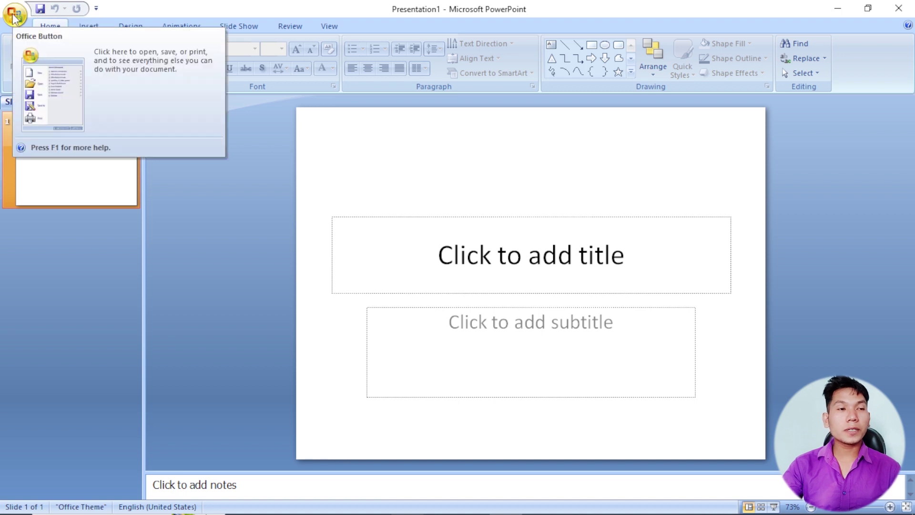
pyautogui.click(835, 10)
pyautogui.click(512, 506)
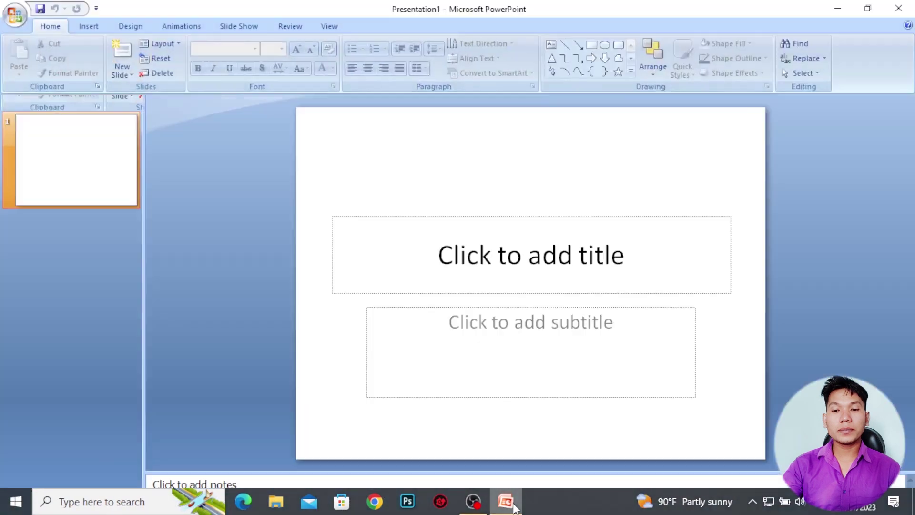
pyautogui.click(865, 9)
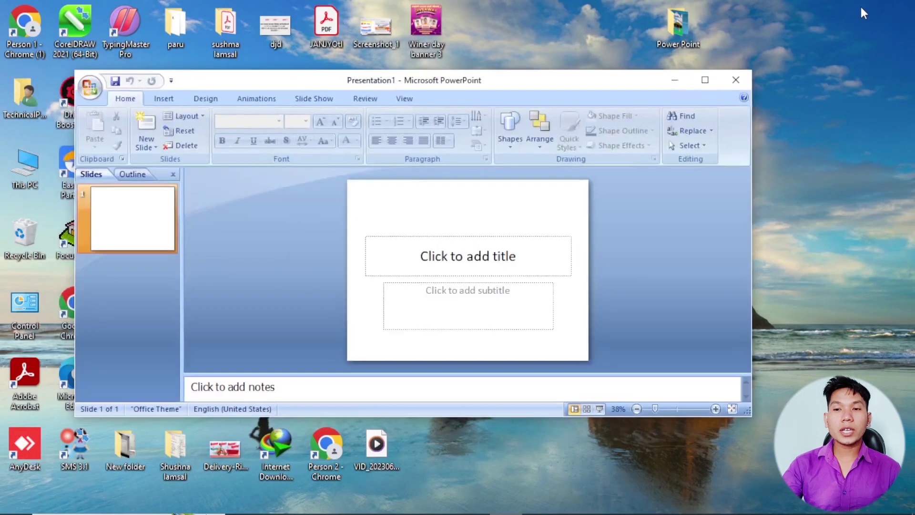
pyautogui.click(706, 79)
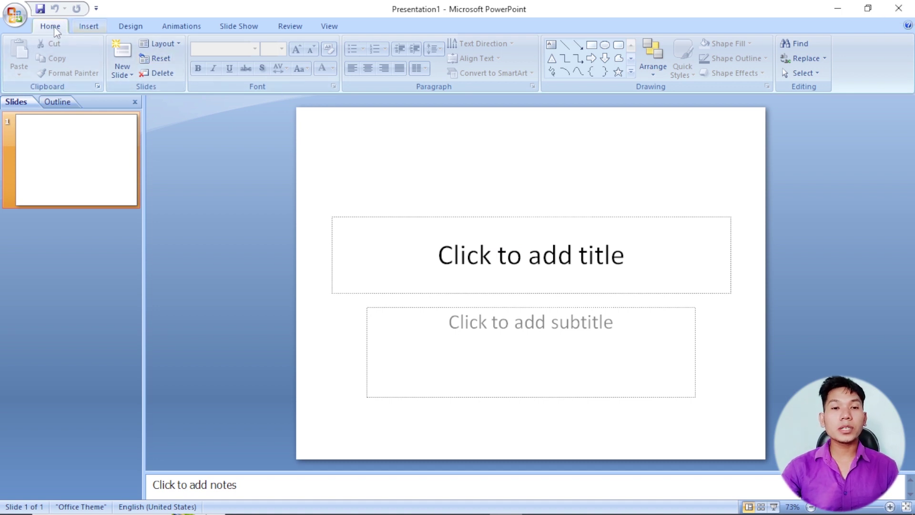
pyautogui.click(90, 27)
pyautogui.click(142, 29)
pyautogui.click(182, 26)
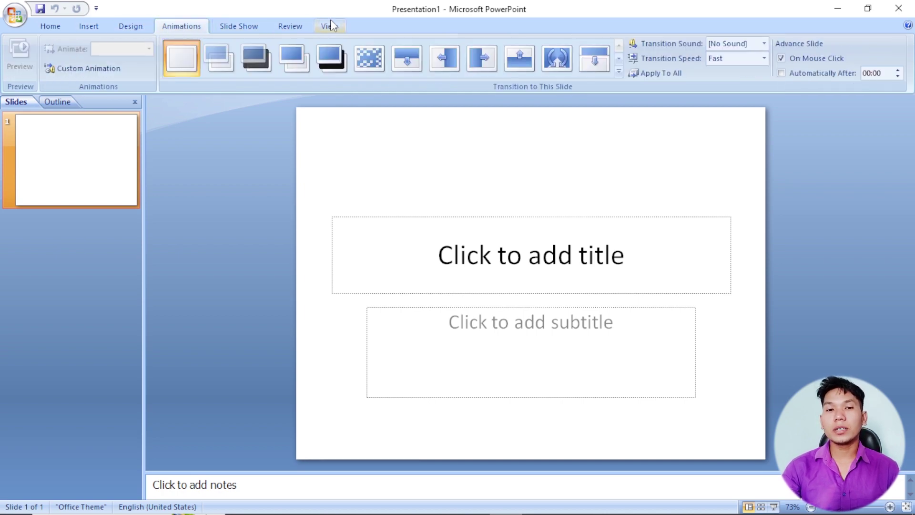
pyautogui.click(59, 30)
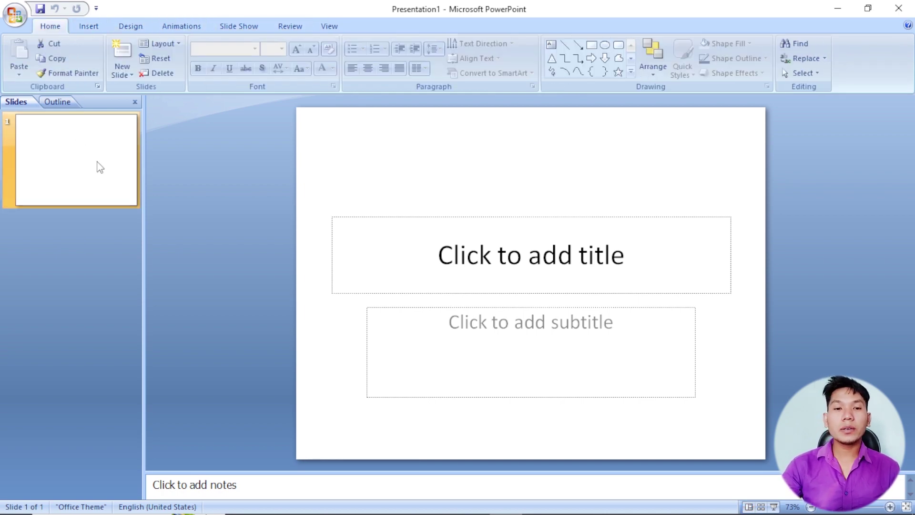
# Alternate between the subtitle and title placeholders, leaving the empty title placeholder active
pyautogui.click(472, 249)
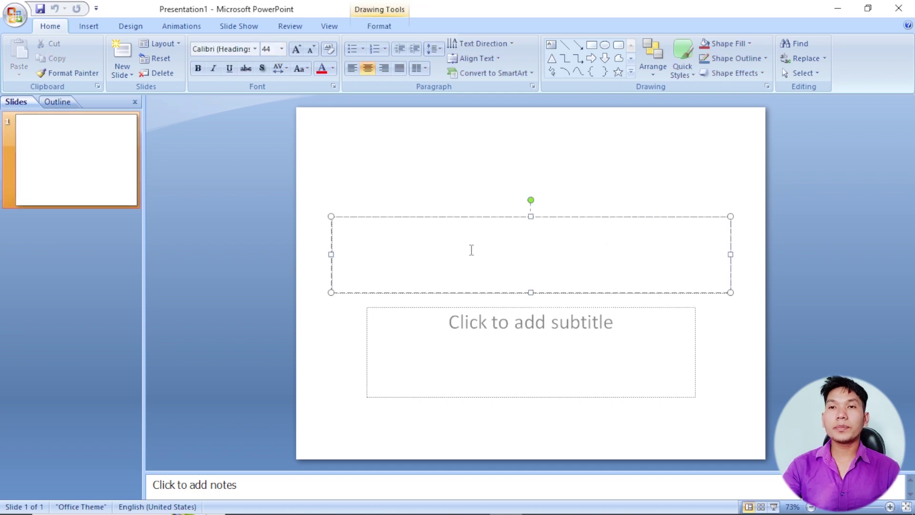
pyautogui.click(43, 180)
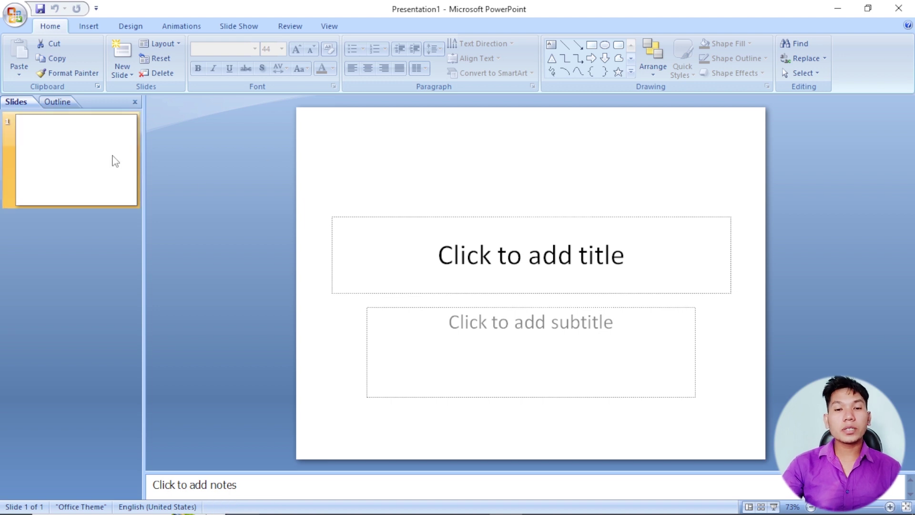
pyautogui.click(521, 262)
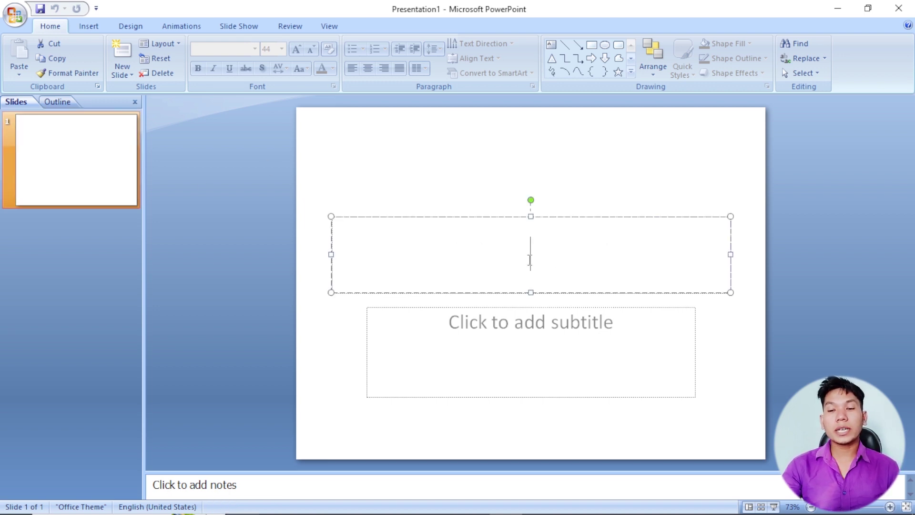
pyautogui.click(552, 322)
pyautogui.click(527, 268)
pyautogui.click(513, 337)
pyautogui.click(519, 266)
pyautogui.click(521, 341)
pyautogui.click(548, 271)
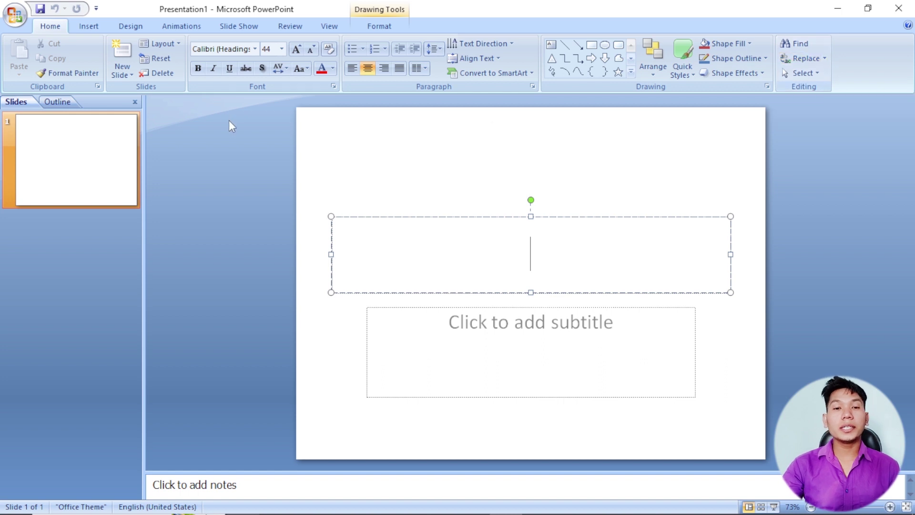
# Move from the Insert ribbon to the Design ribbon's themes and background options
pyautogui.click(90, 29)
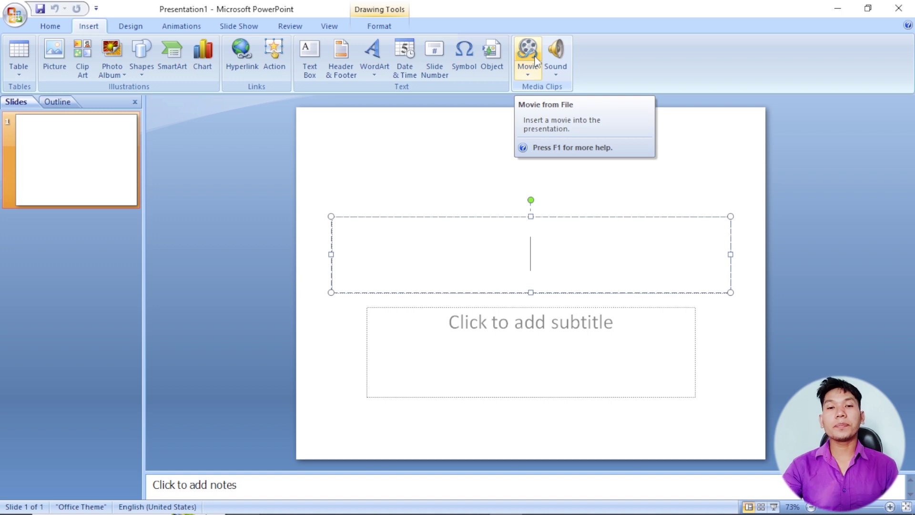
pyautogui.click(131, 26)
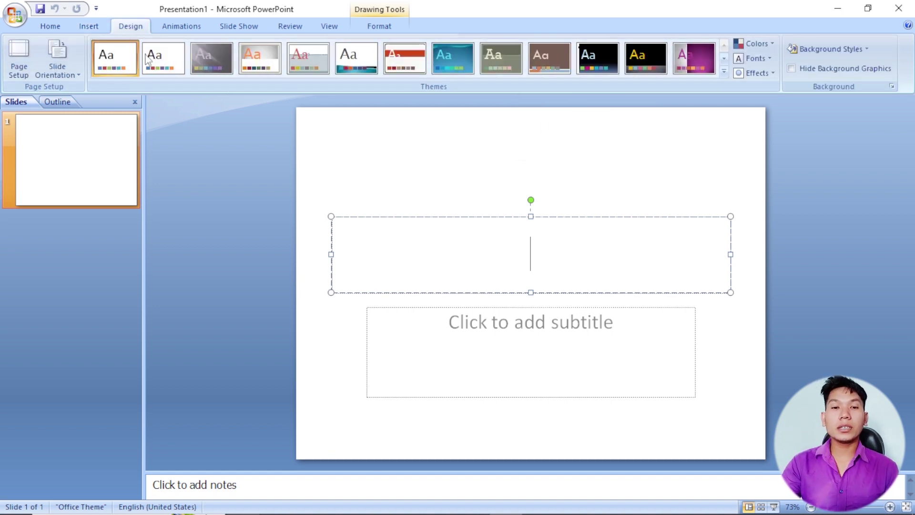
# Apply the Flow theme and look through its Colors, Fonts and Effects lists
pyautogui.click(724, 72)
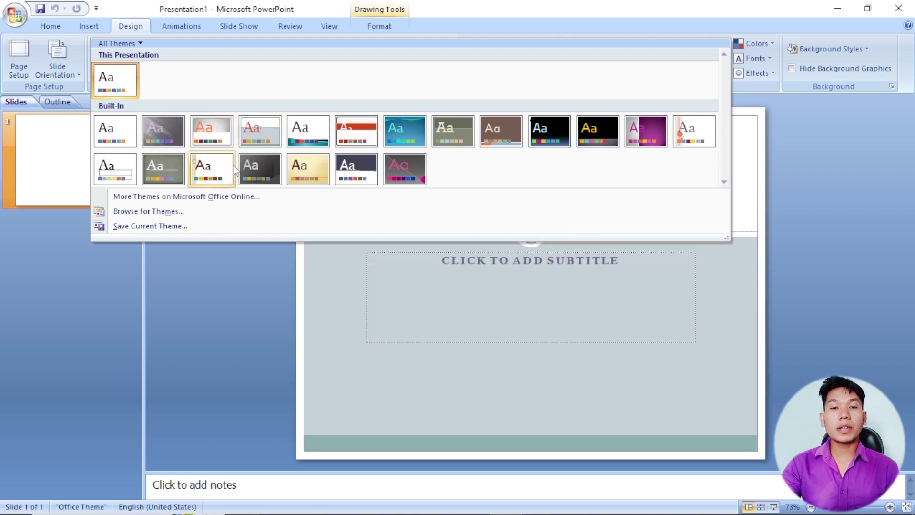
pyautogui.click(407, 141)
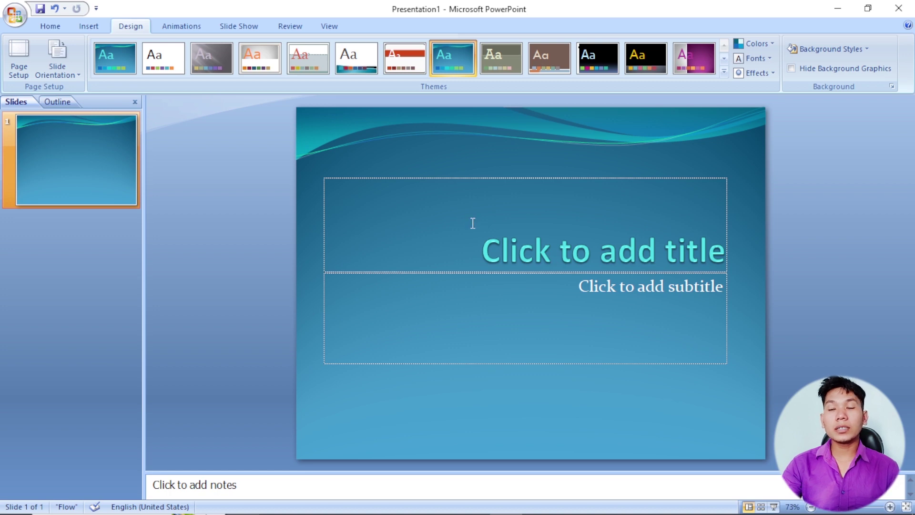
pyautogui.click(768, 43)
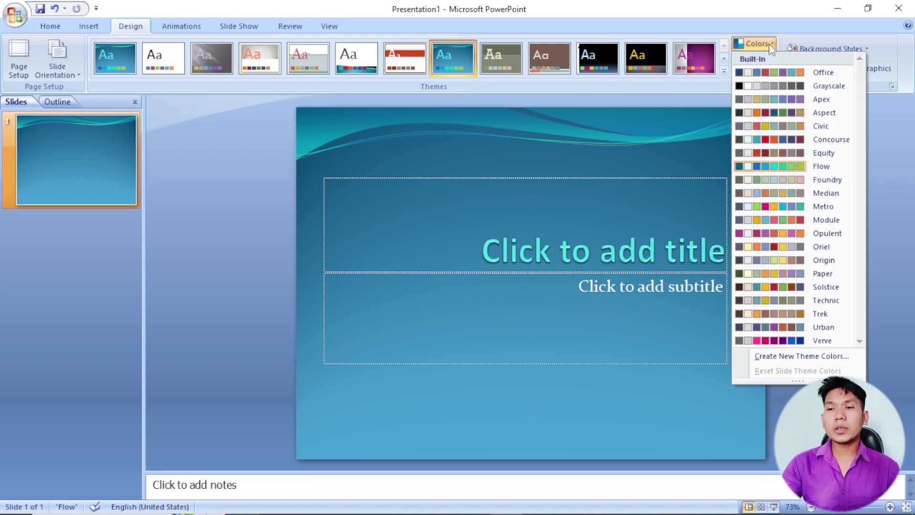
pyautogui.click(780, 20)
pyautogui.click(769, 59)
pyautogui.click(767, 71)
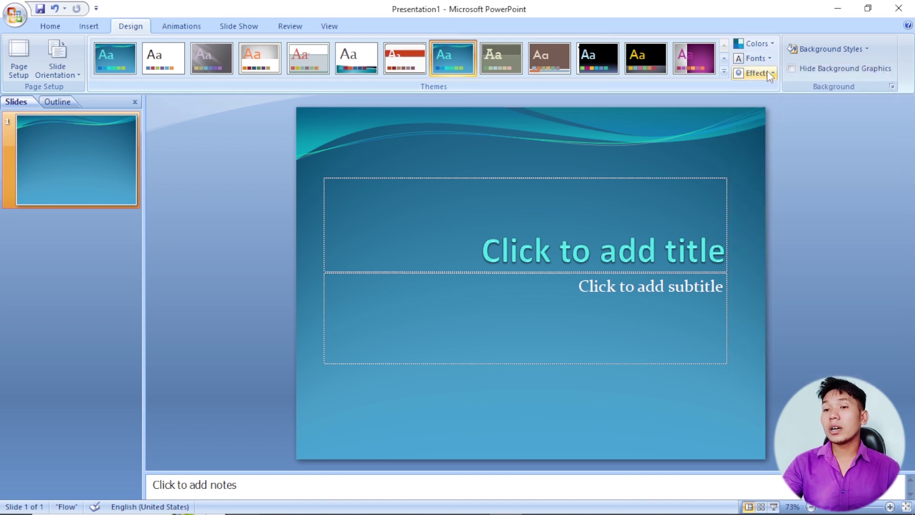
pyautogui.click(767, 72)
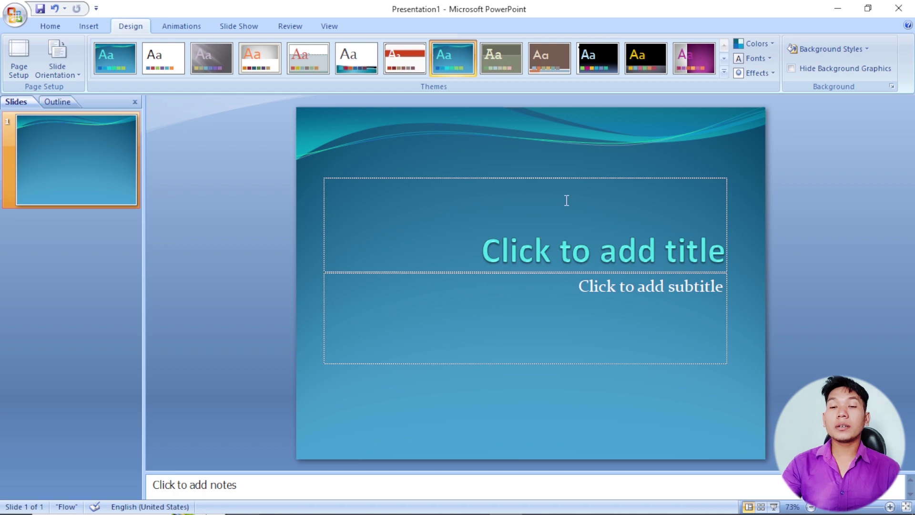
# Give the slide the textured teal background style (Style 11)
pyautogui.click(856, 53)
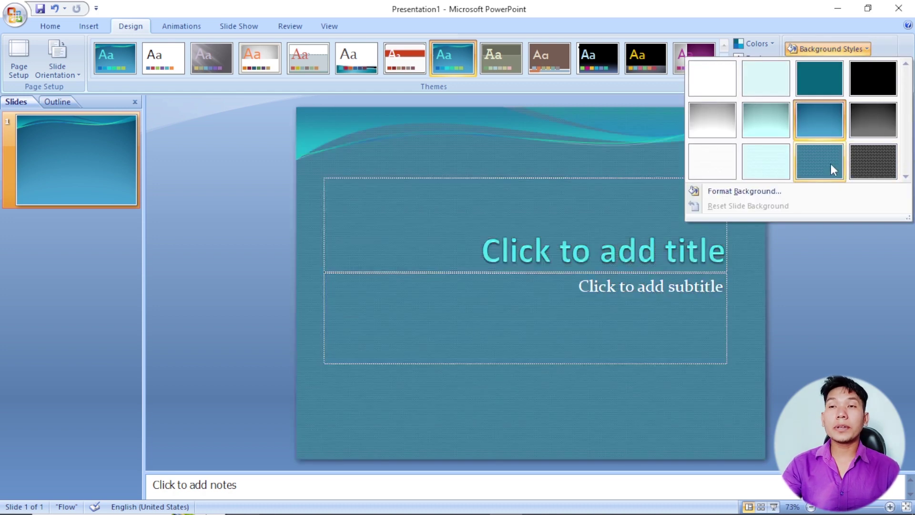
pyautogui.click(831, 164)
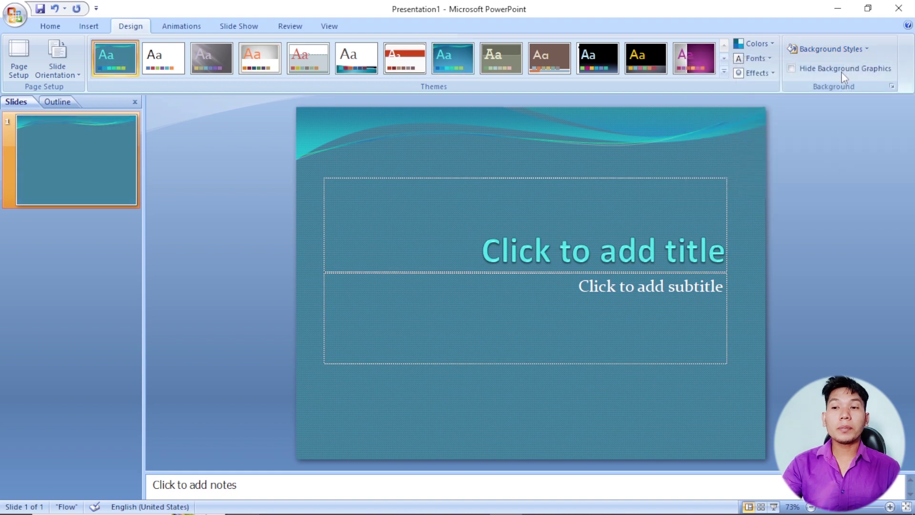
pyautogui.click(834, 53)
# Review the Format Background Picture settings, close them, then tick Hide Background Graphics
pyautogui.click(772, 190)
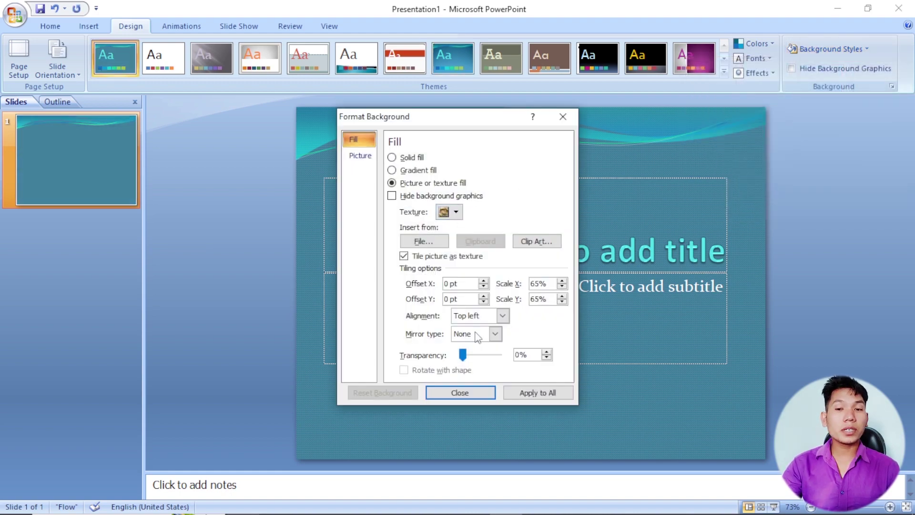
pyautogui.click(360, 155)
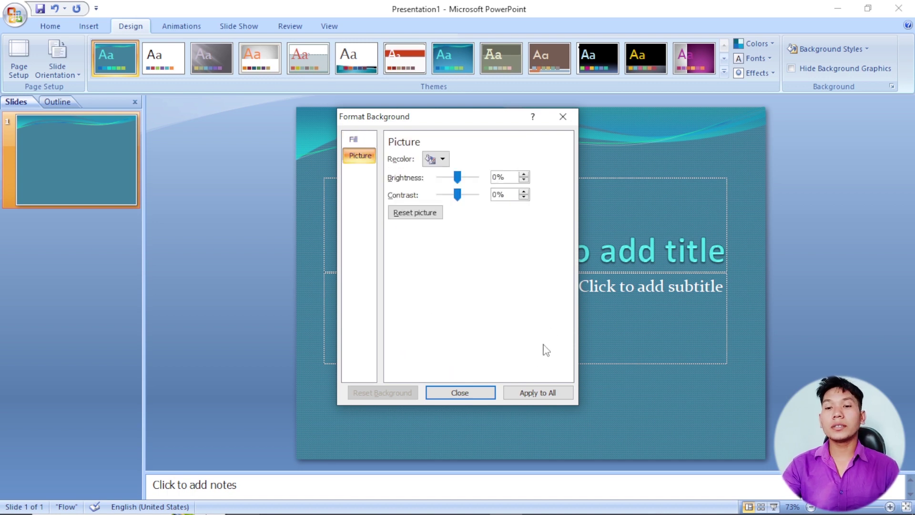
pyautogui.click(479, 393)
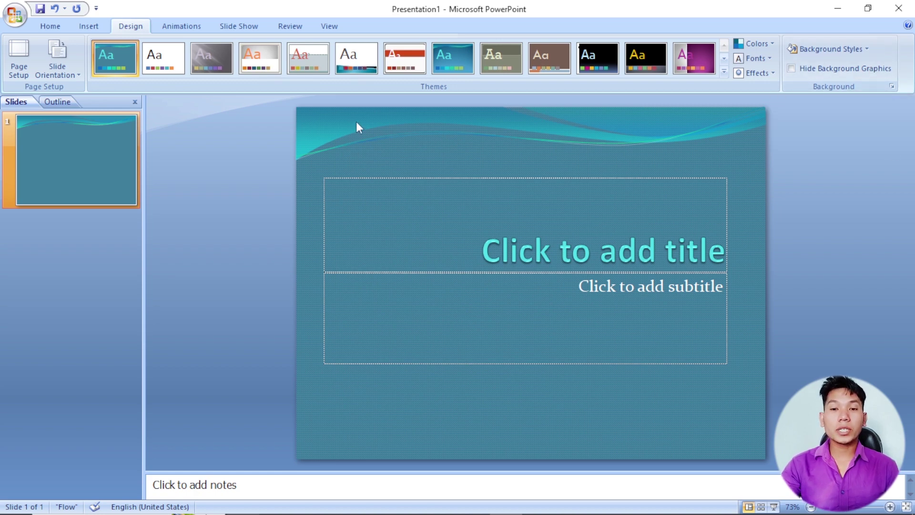
pyautogui.click(795, 68)
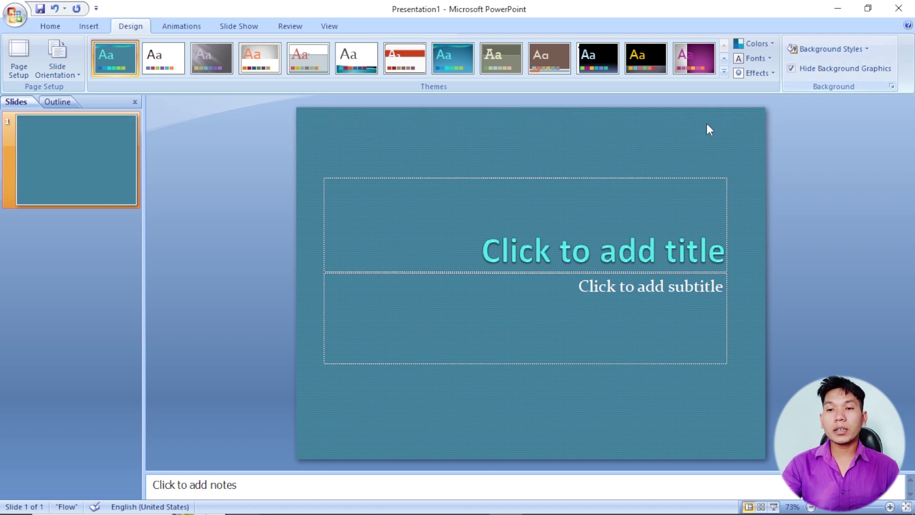